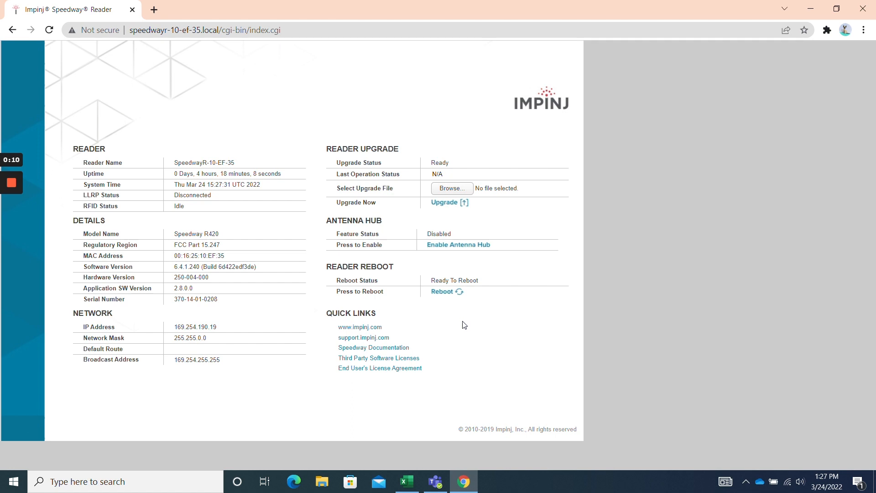
{"action": "left_click", "coordinate": [281, 30]}
{"action": "key", "text": "ctrl+a"}
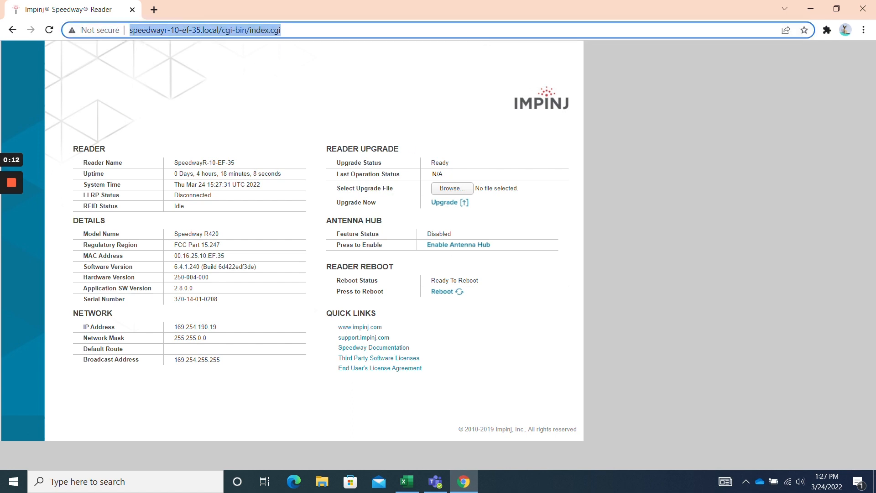
{"action": "key", "text": "BackSpace"}
{"action": "type", "text": "h"}
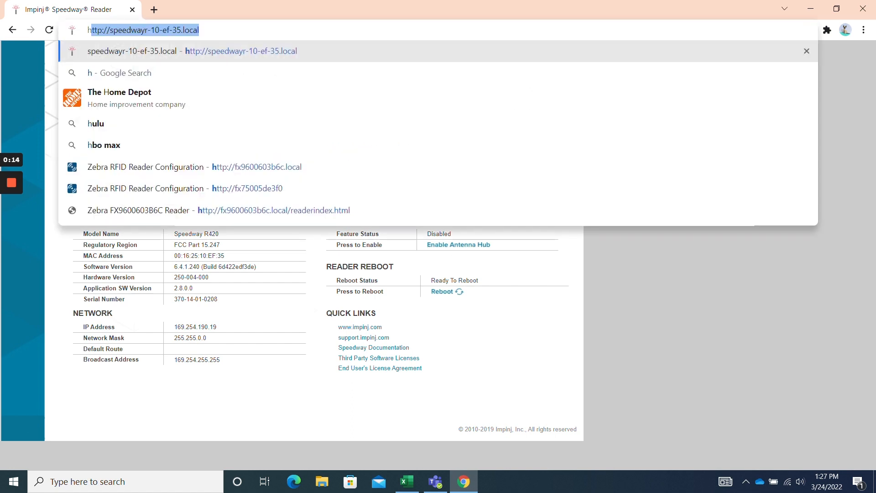
{"action": "type", "text": "ttp"}
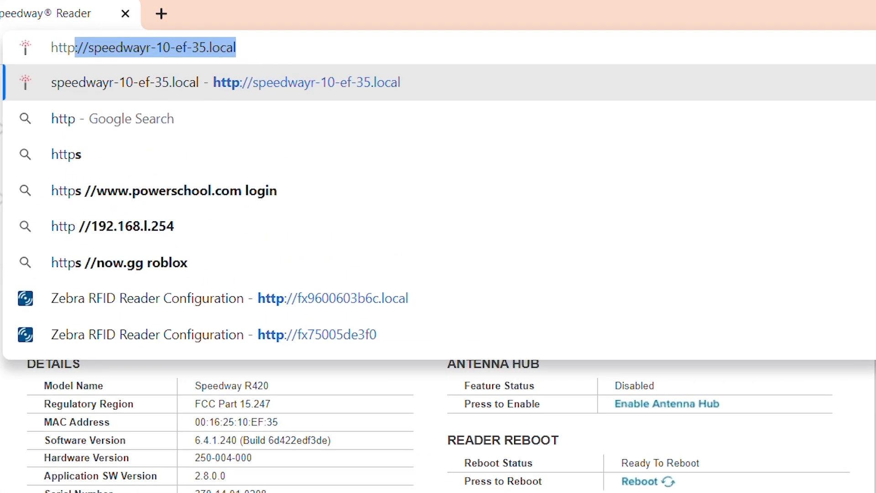
{"action": "type", "text": "s"}
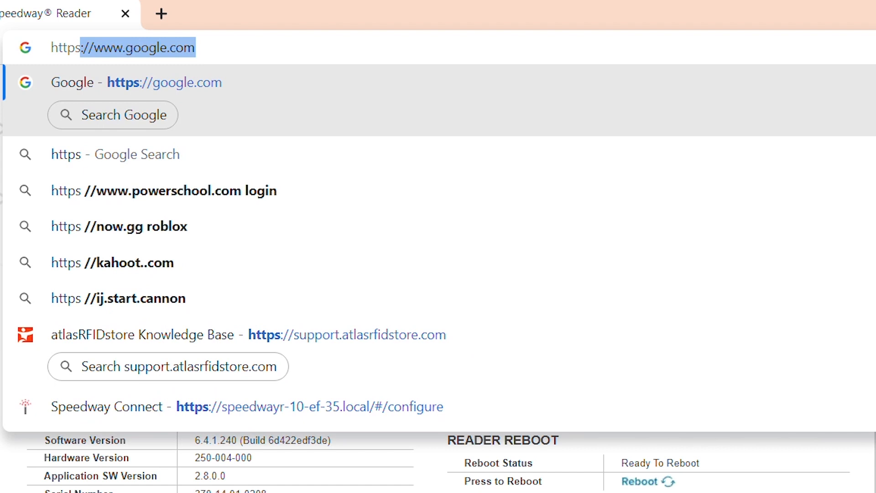
{"action": "type", "text": ":"}
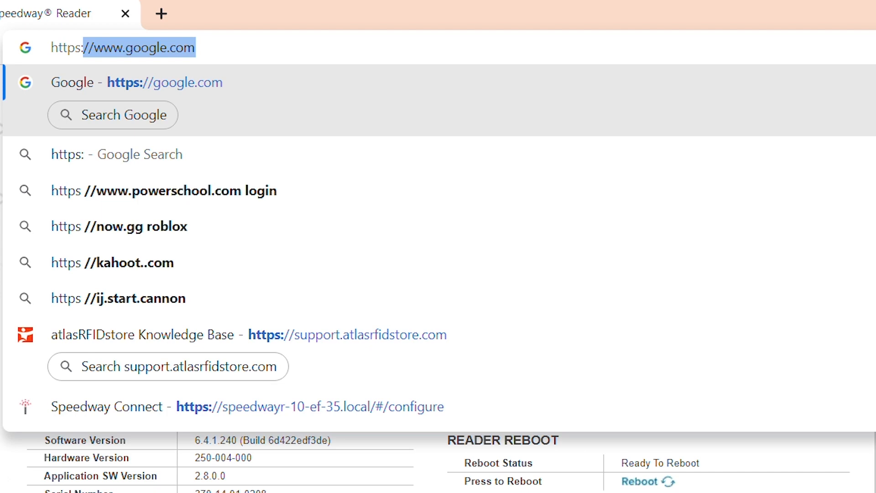
{"action": "type", "text": "//"}
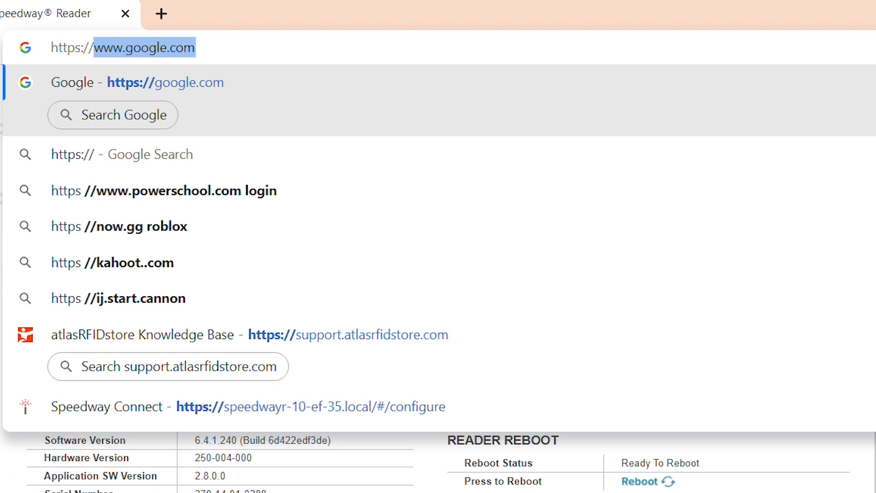
{"action": "type", "text": "speedwayr"}
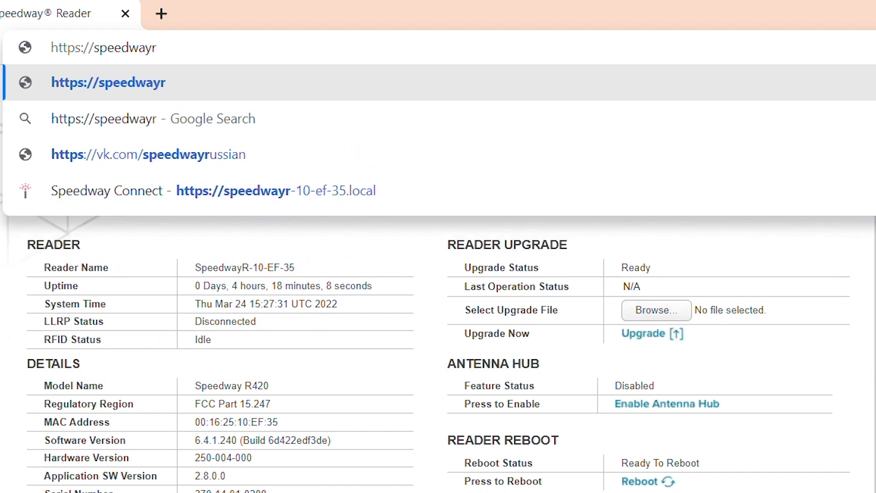
{"action": "left_click", "coordinate": [426, 191]}
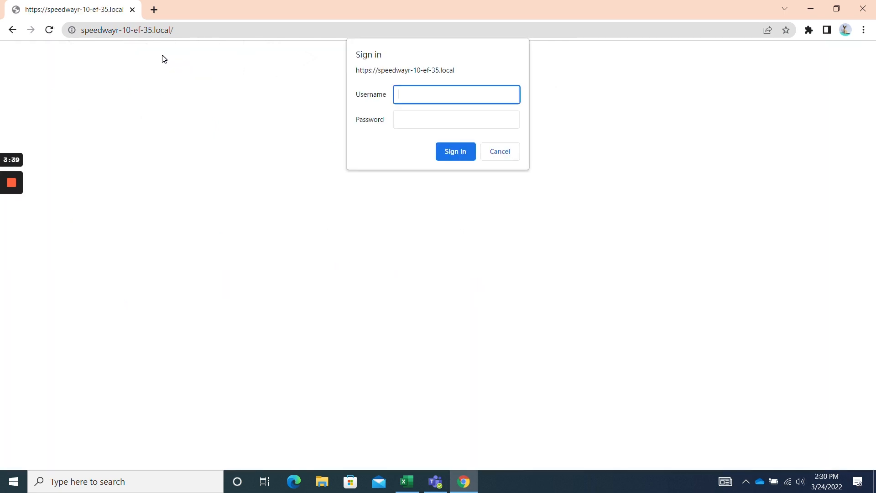
Sign in with the reader's username and password to reach the configure page.
{"action": "type", "text": "root"}
{"action": "key", "text": "Tab"}
{"action": "type", "text": "root"}
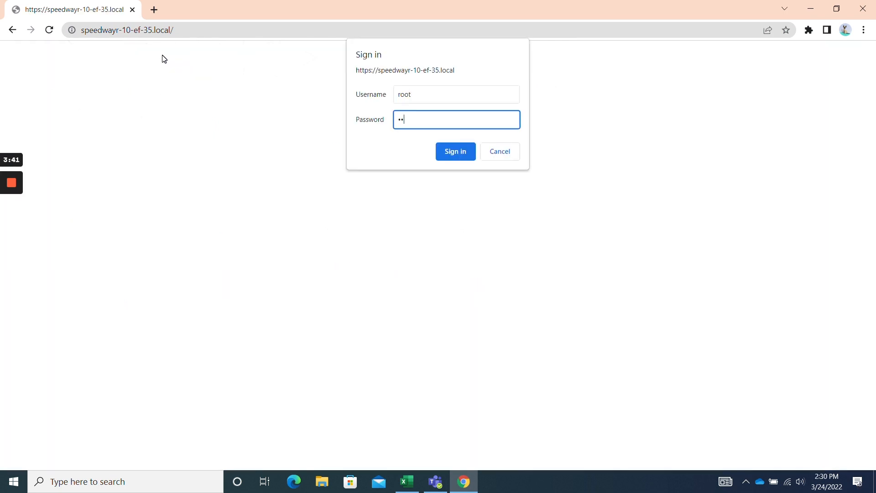
{"action": "key", "text": "Return"}
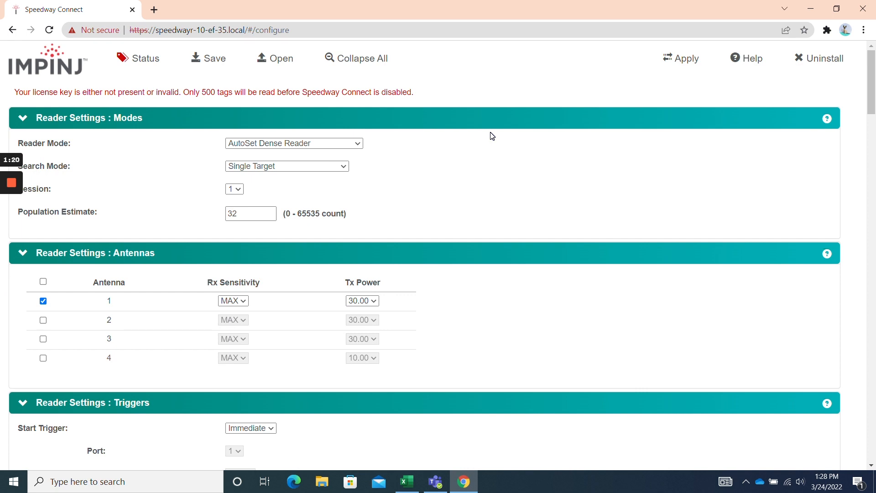
Toggle the reading Status, then fold all sections, Reader Settings: Modes through Administration, with Collapse All.
{"action": "left_click", "coordinate": [157, 65]}
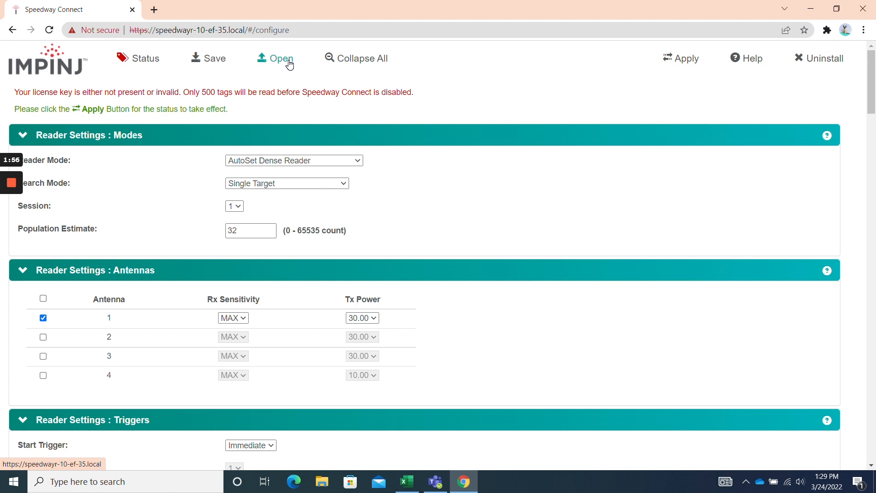
{"action": "left_click", "coordinate": [346, 63]}
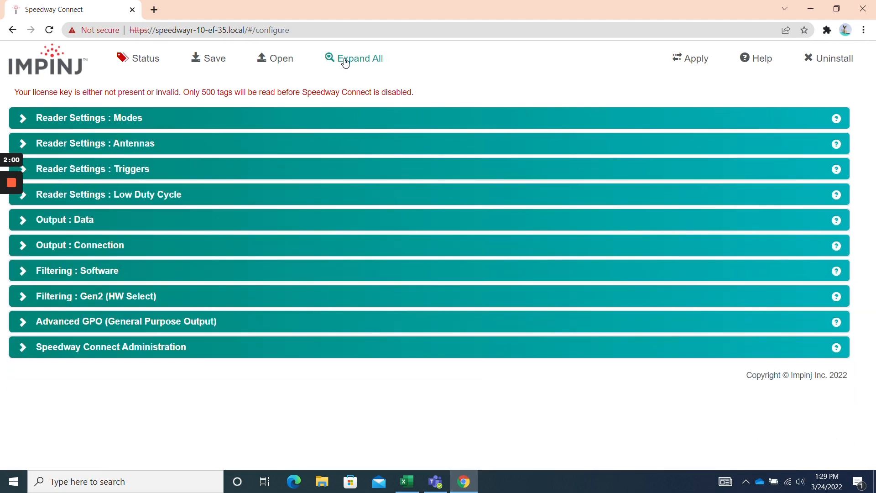
Expand All to reveal Modes, Antennas and Triggers details, including Population Estimate 32.
{"action": "left_click", "coordinate": [345, 63]}
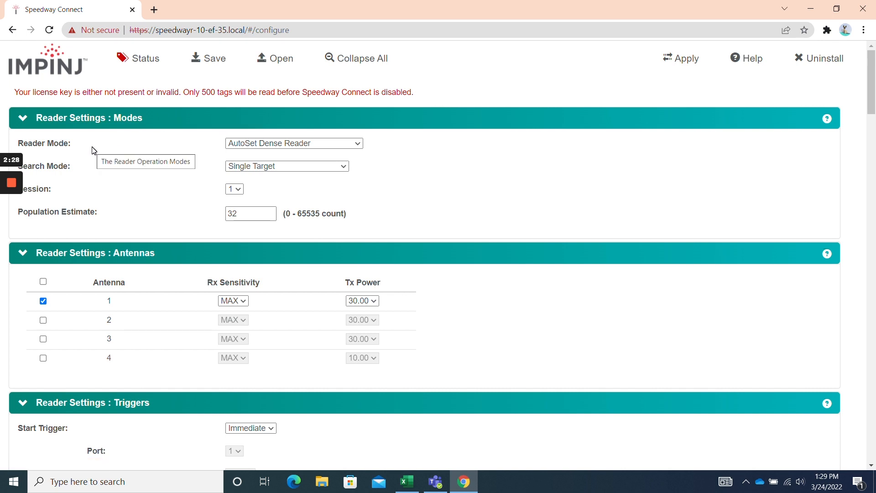
Fold the Reader Settings: Modes, Antennas and Triggers sections one after another.
{"action": "left_click", "coordinate": [119, 120]}
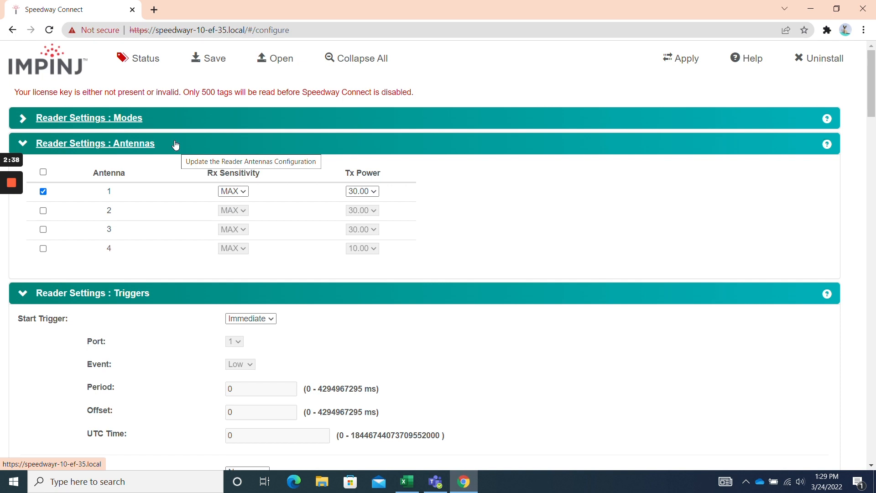
{"action": "left_click", "coordinate": [176, 146]}
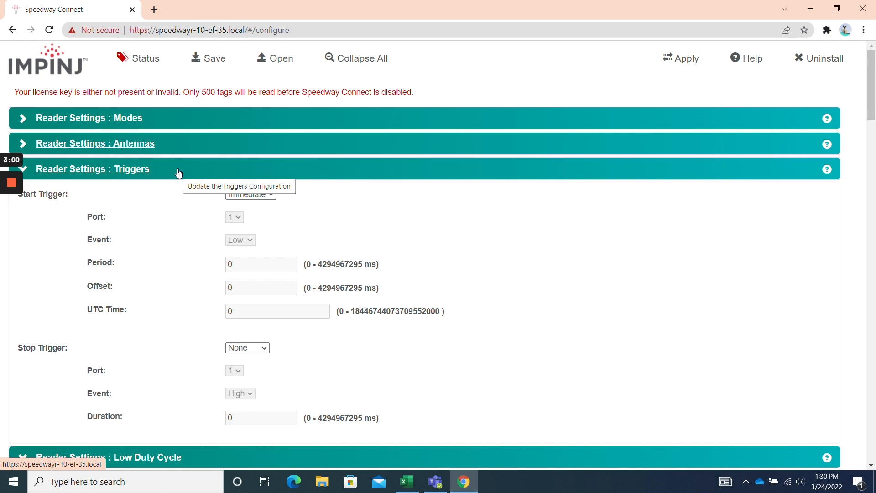
{"action": "left_click", "coordinate": [179, 173]}
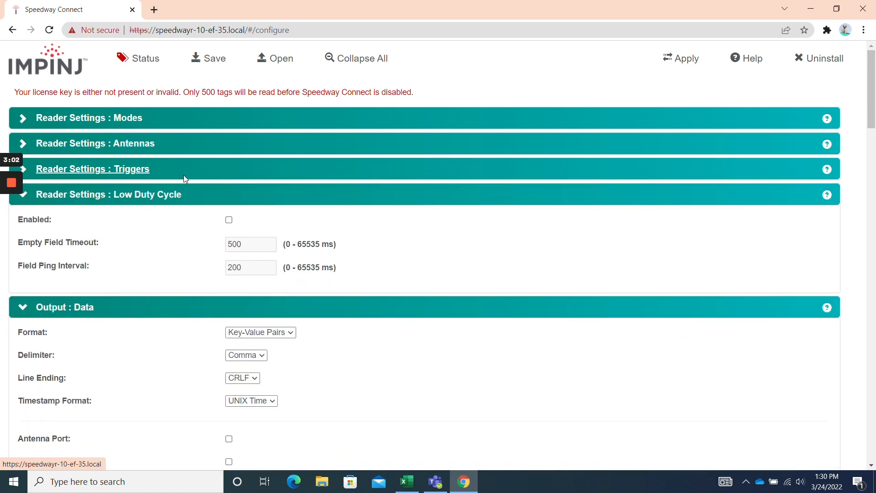
Fold the Low Duty Cycle, Output: Data and Output: Connection sections in turn.
{"action": "left_click", "coordinate": [195, 197]}
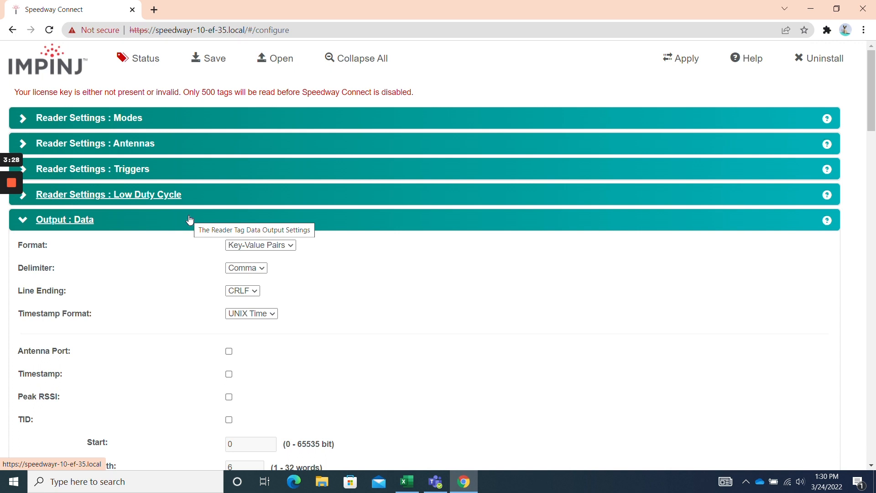
{"action": "left_click", "coordinate": [190, 219]}
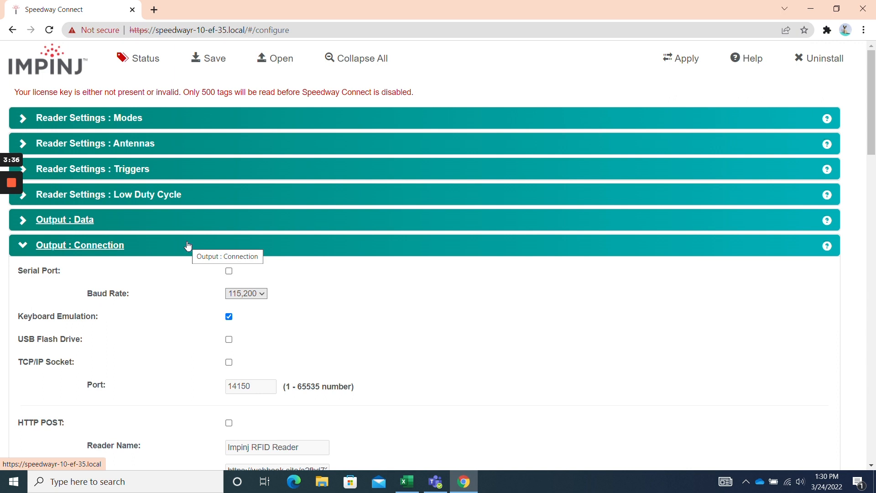
{"action": "scroll", "coordinate": [189, 246], "scroll_direction": "down", "scroll_amount": 5}
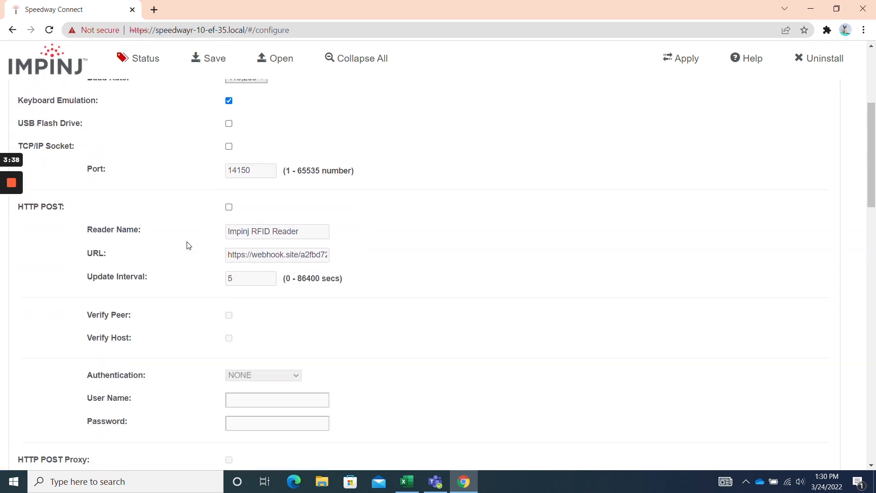
{"action": "scroll", "coordinate": [189, 245], "scroll_direction": "up", "scroll_amount": 5}
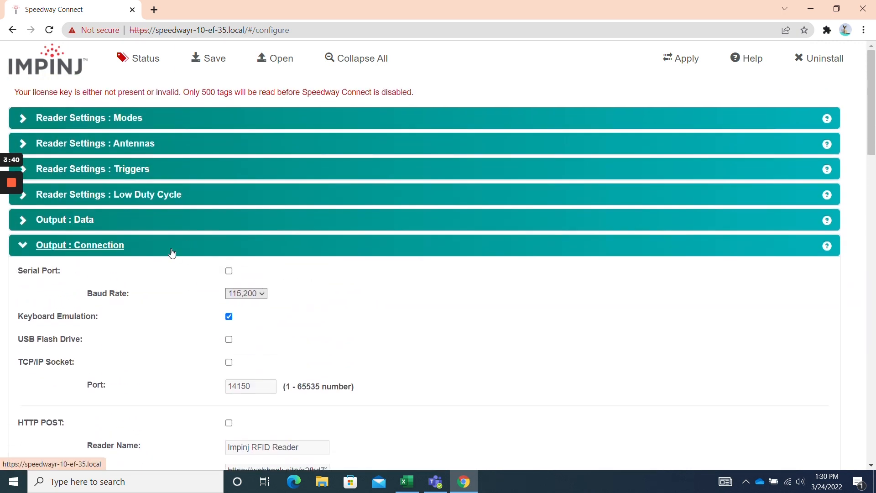
{"action": "left_click", "coordinate": [172, 253]}
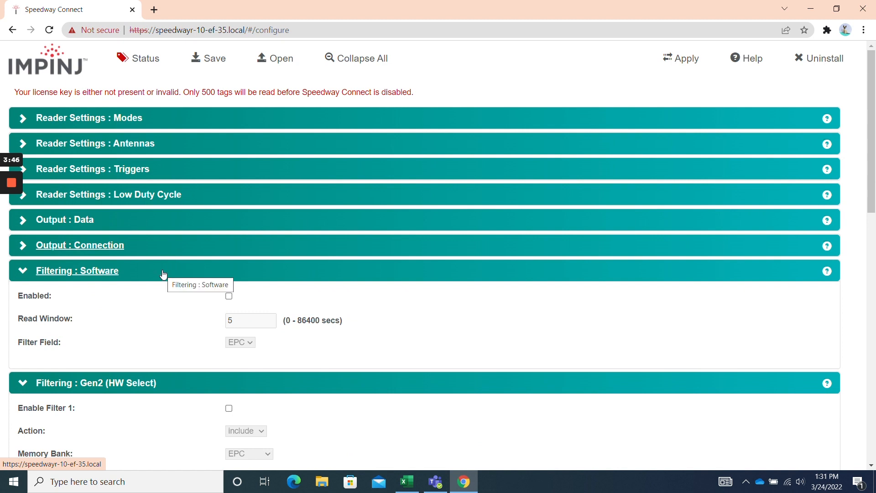
Fold Filtering: Software, Filtering: Gen2 (HW Select), Advanced GPO and Speedway Connect Administration.
{"action": "left_click", "coordinate": [164, 274]}
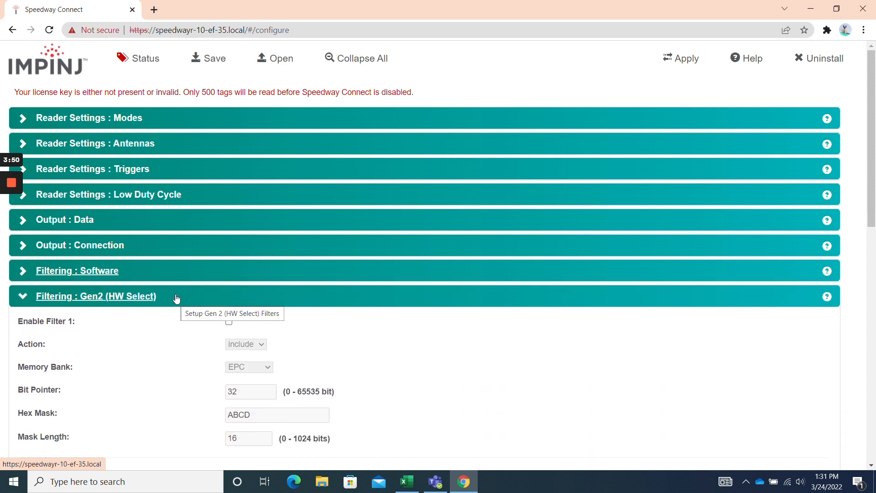
{"action": "scroll", "coordinate": [177, 298], "scroll_direction": "down", "scroll_amount": 4}
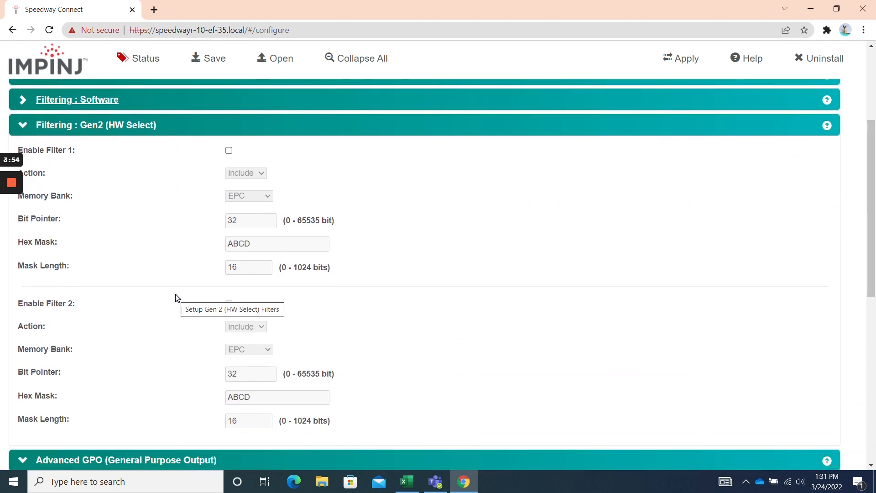
{"action": "left_click", "coordinate": [184, 127]}
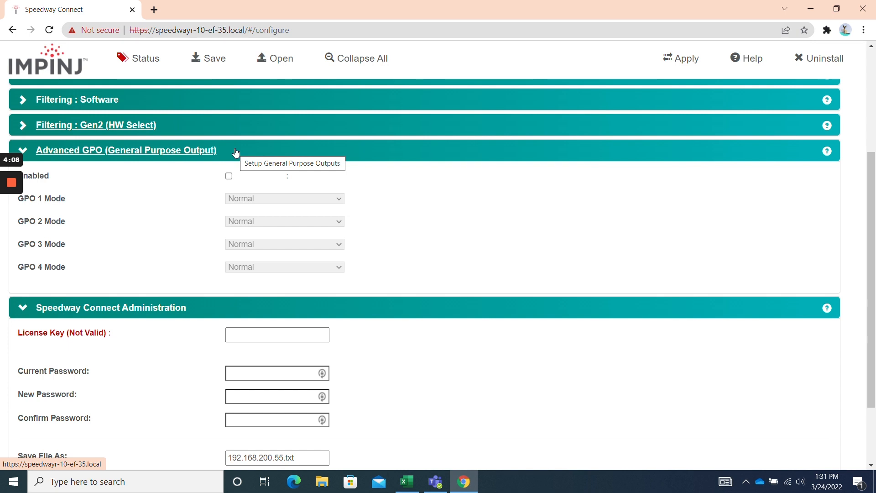
{"action": "left_click", "coordinate": [236, 152]}
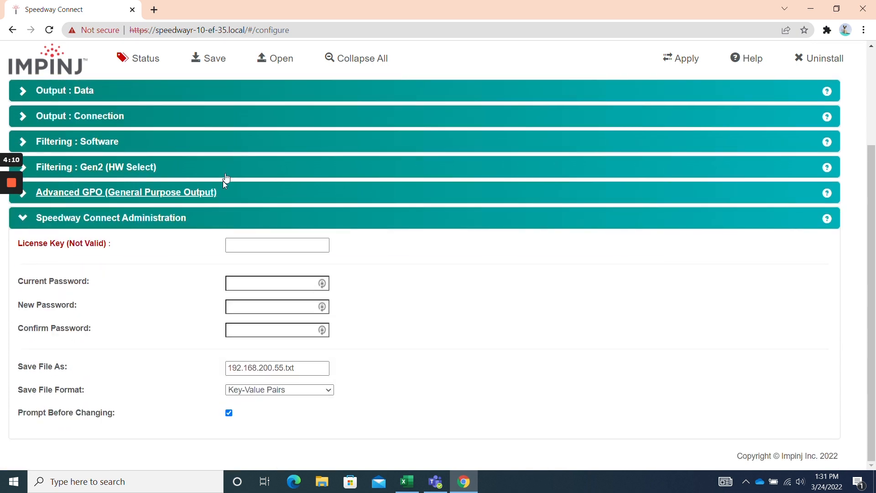
{"action": "left_click", "coordinate": [214, 218]}
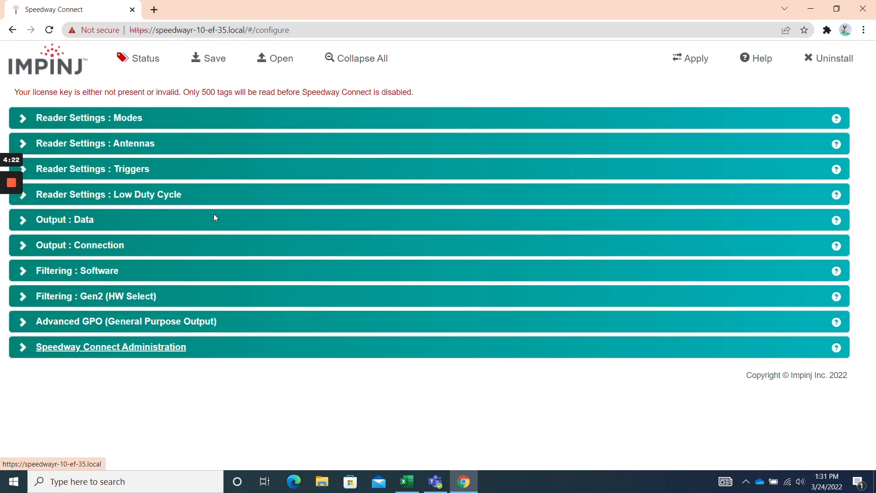